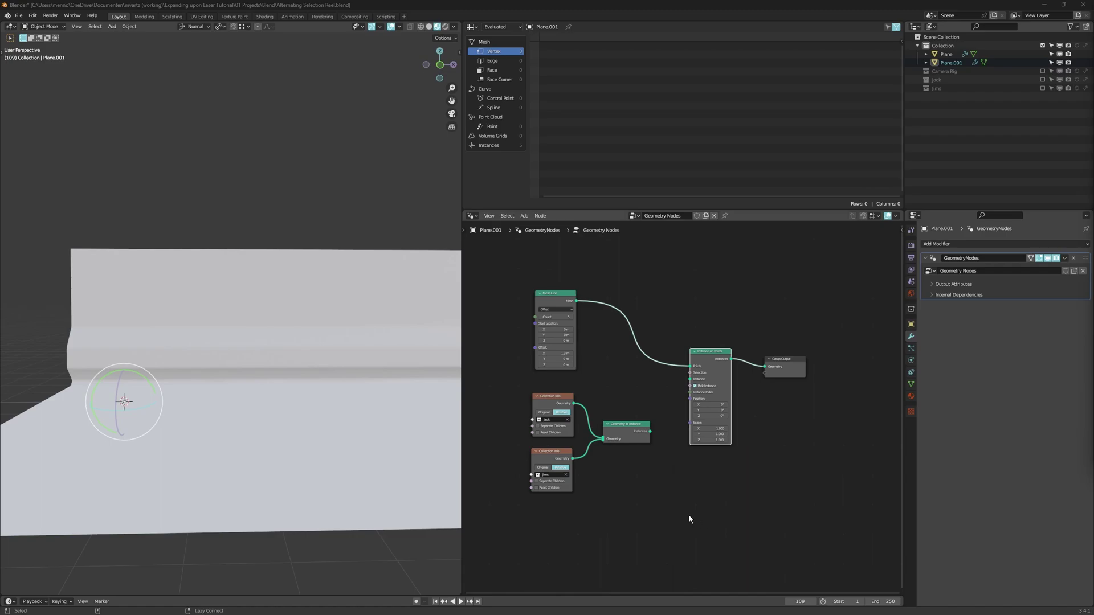
Remove the Viewer preview node and return the viewport to solid shading.
left_click(554, 295, "ctrl+shift")
key("shift+z")
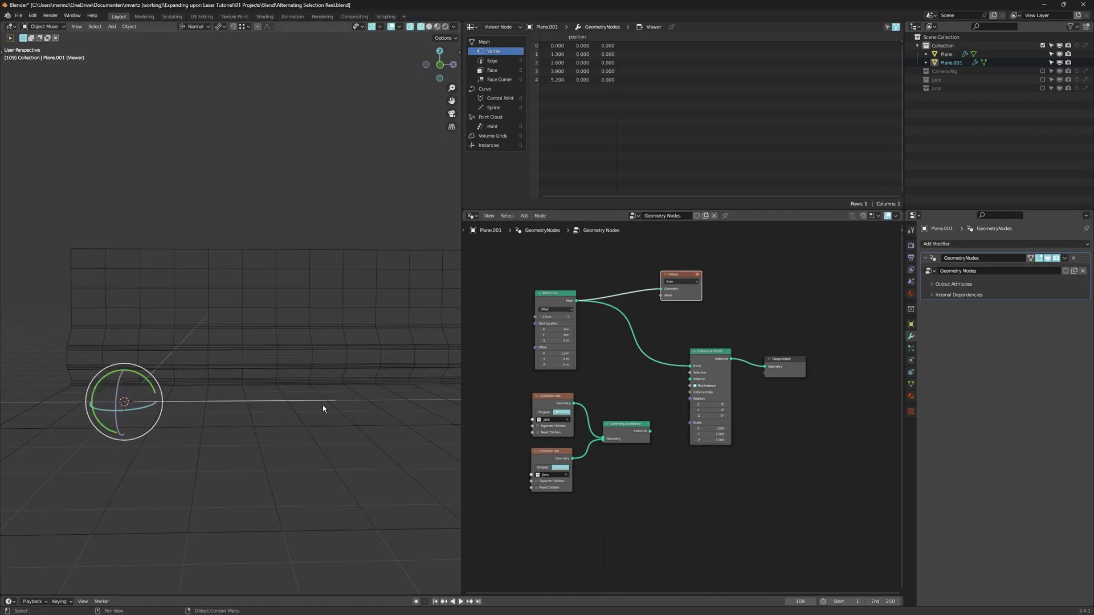
key("shift+z")
key("Delete")
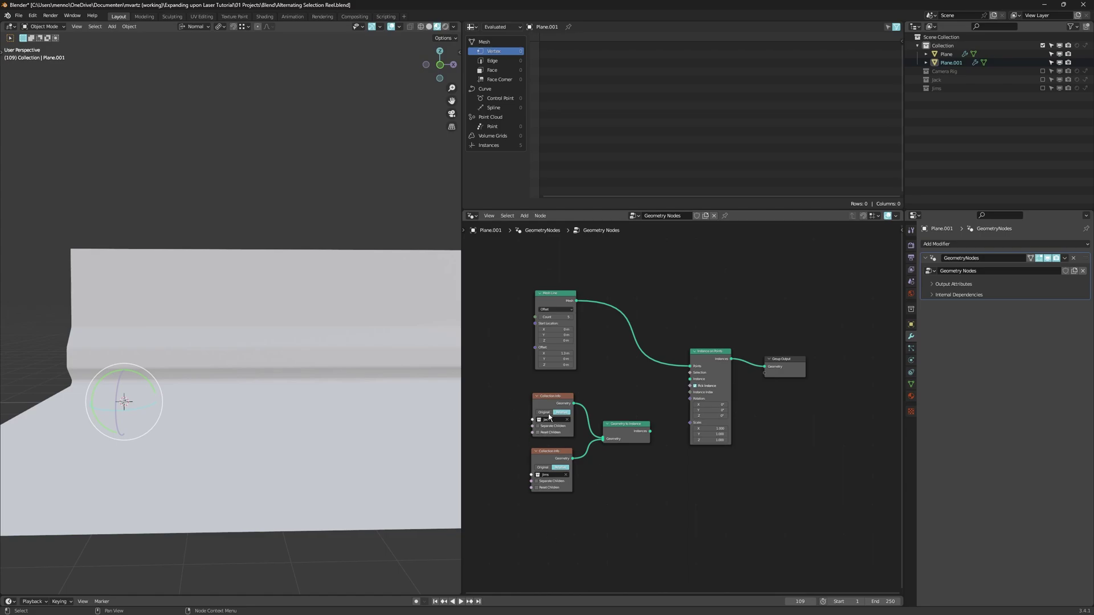
Feed the joined rigs into Instance on Points with Pick Instance on, and lower the collection nodes.
left_click_drag(651, 431, 692, 380)
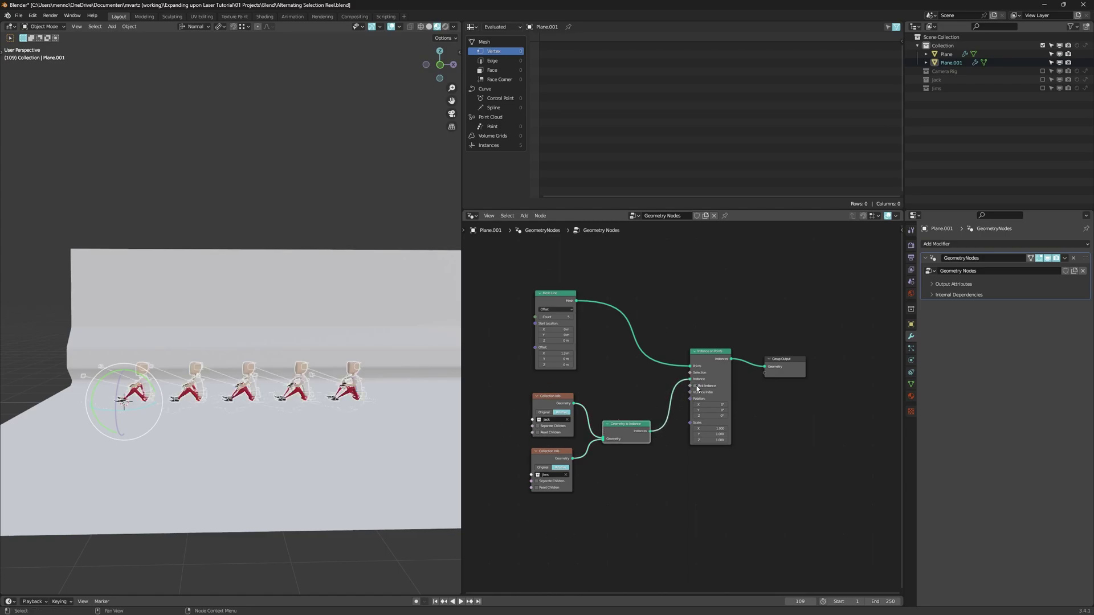
left_click(696, 386)
scroll(709, 392, "up", 1)
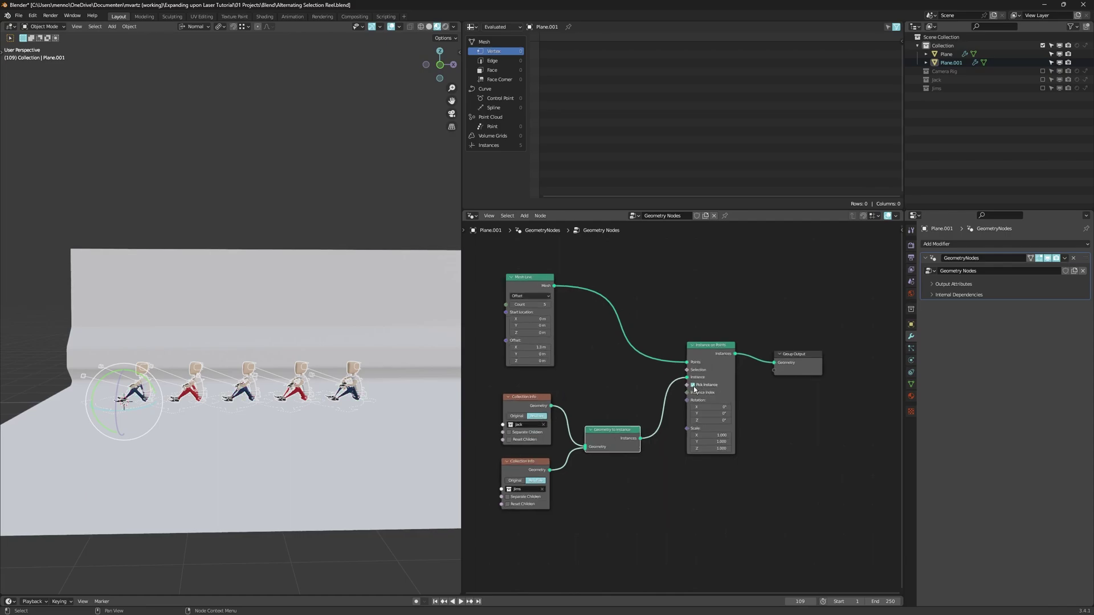
key("g")
left_click(691, 453)
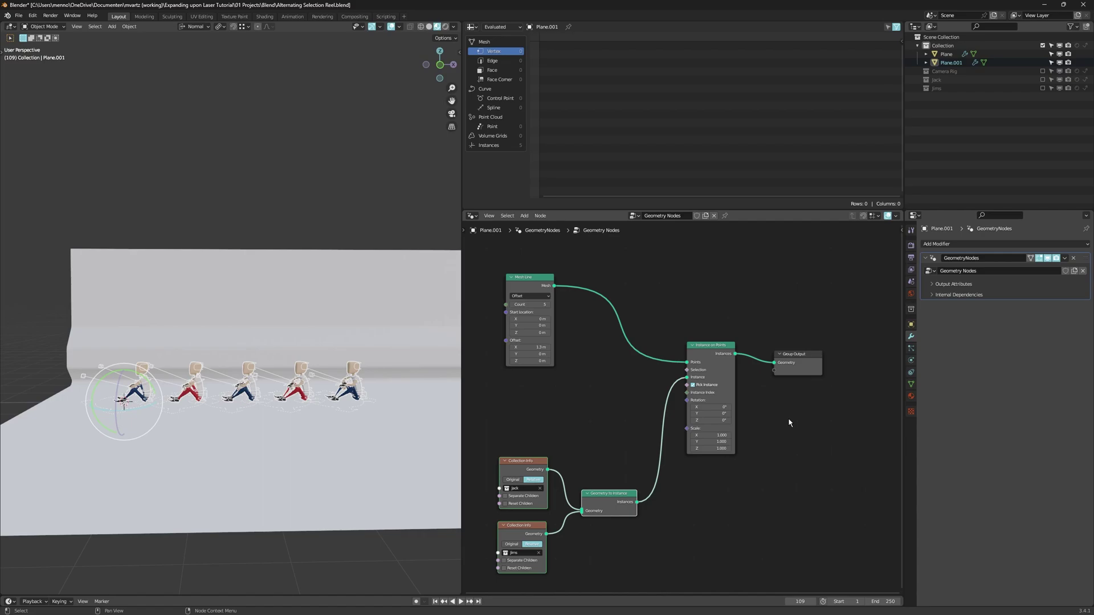
Add an Index node at the left of the node graph.
key("shift+a")
left_click(554, 399)
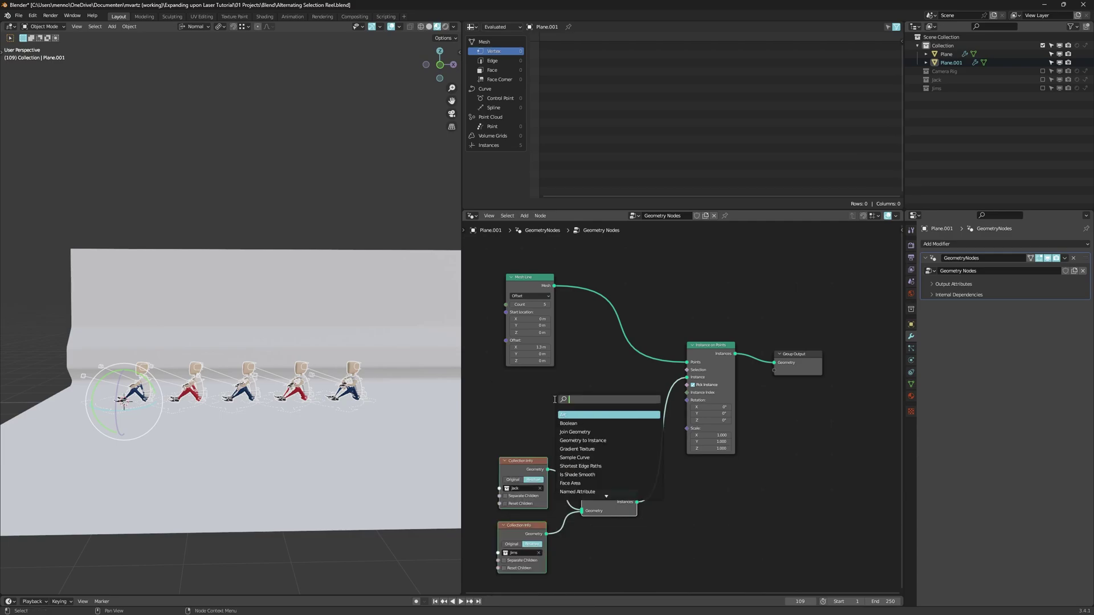
type("index")
key("Return")
left_click(549, 395)
Add a Compare node beside Index, set it to Equal, and link Index into input A.
key("shift+a")
left_click(548, 395)
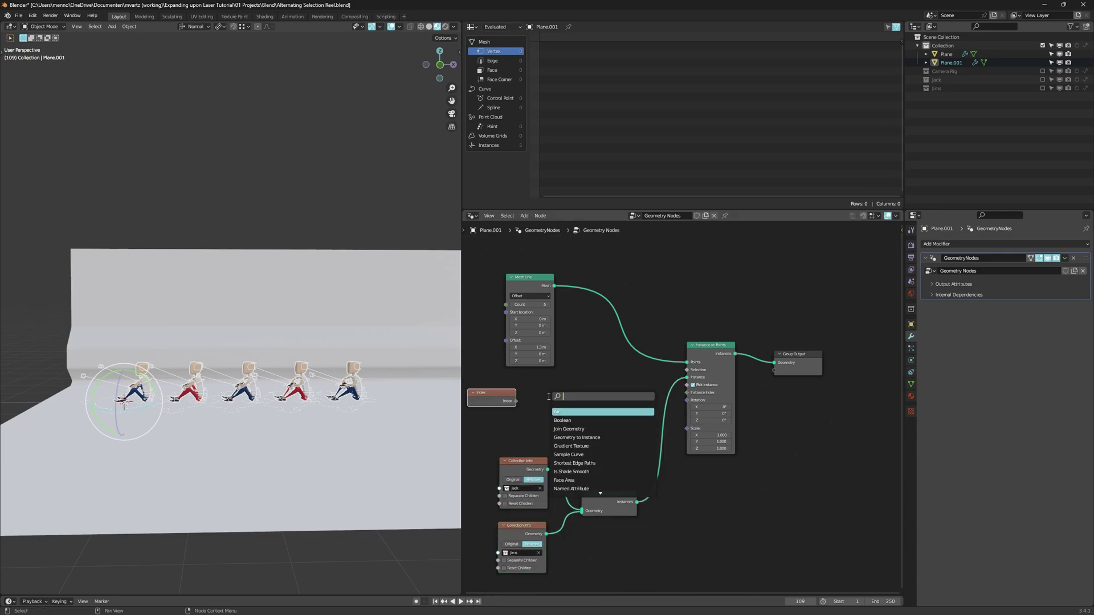
type("greater")
key("Return")
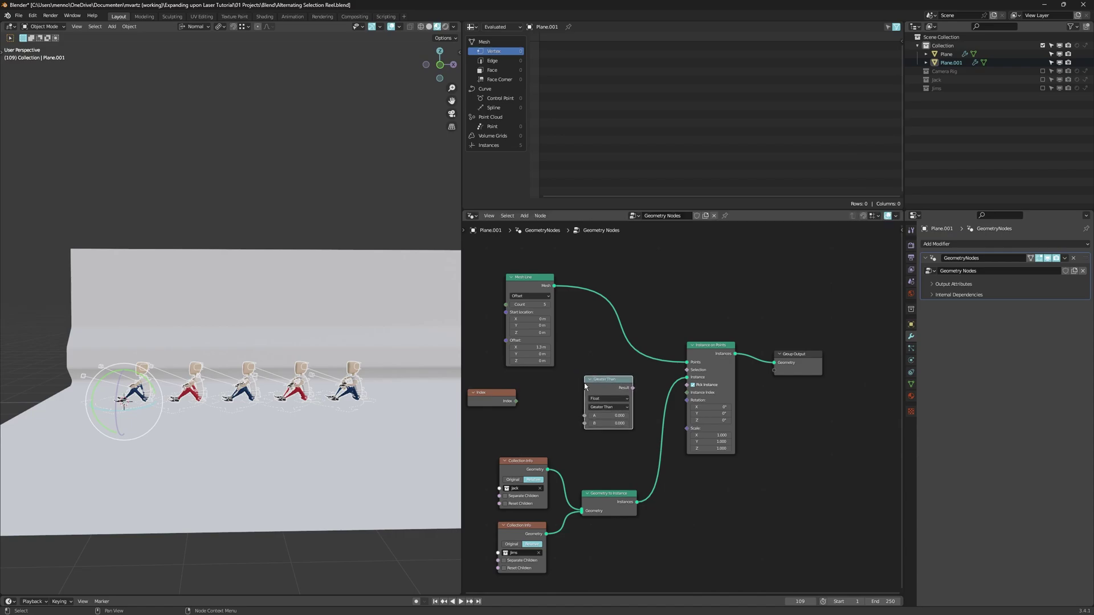
left_click_drag(602, 386, 609, 380)
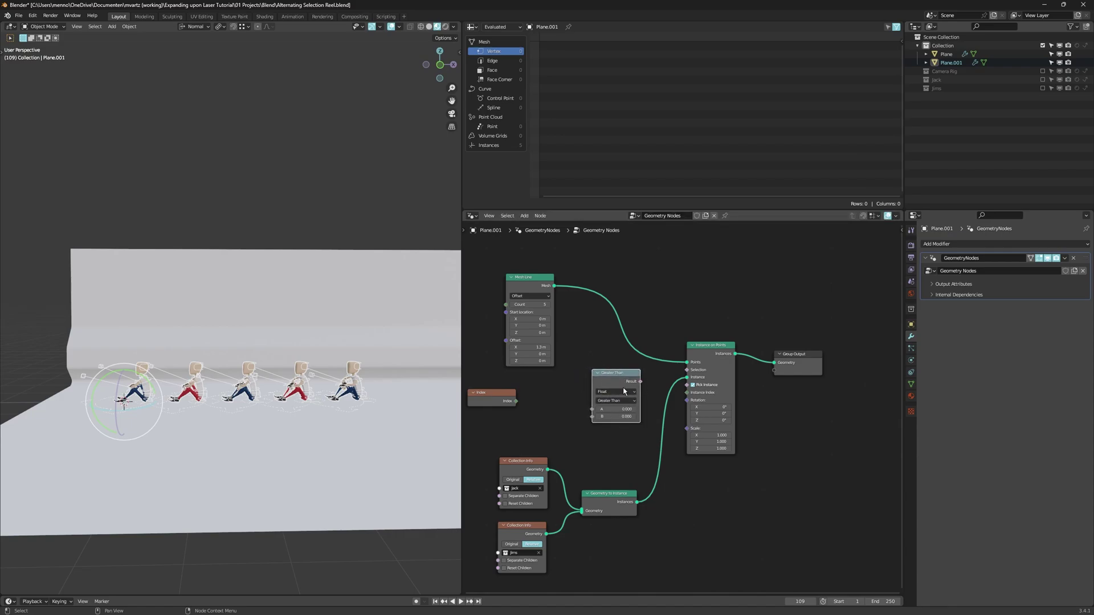
left_click(616, 400)
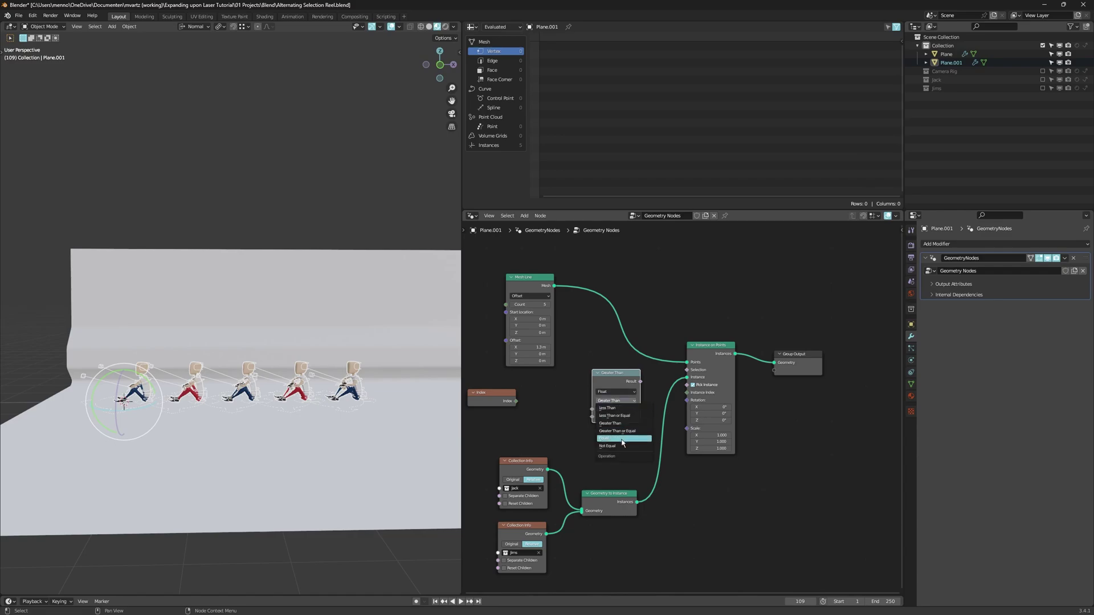
left_click(624, 442)
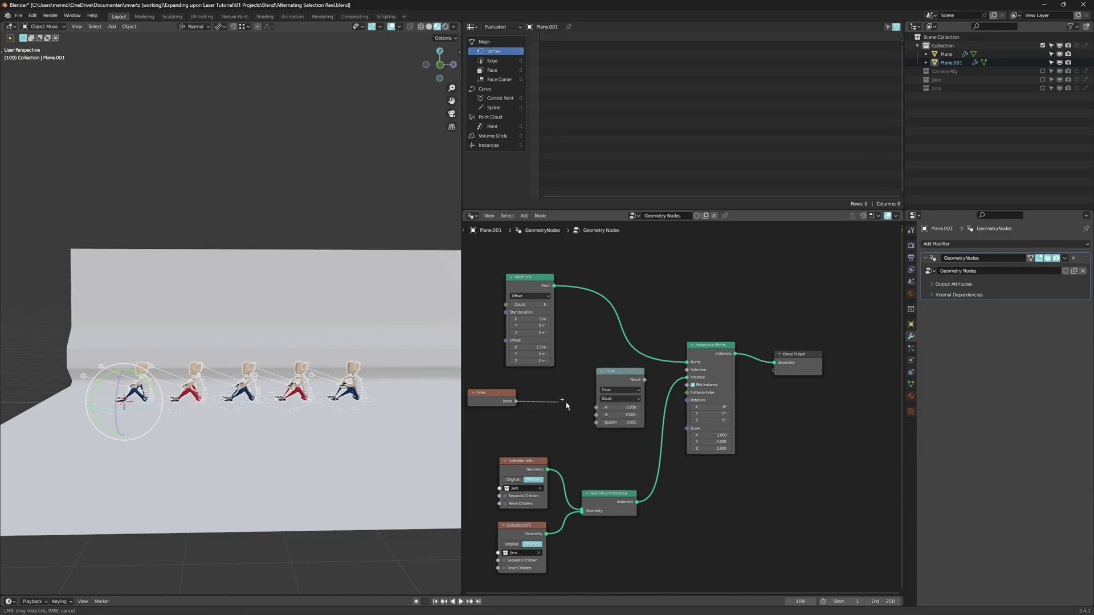
left_click_drag(511, 402, 597, 408)
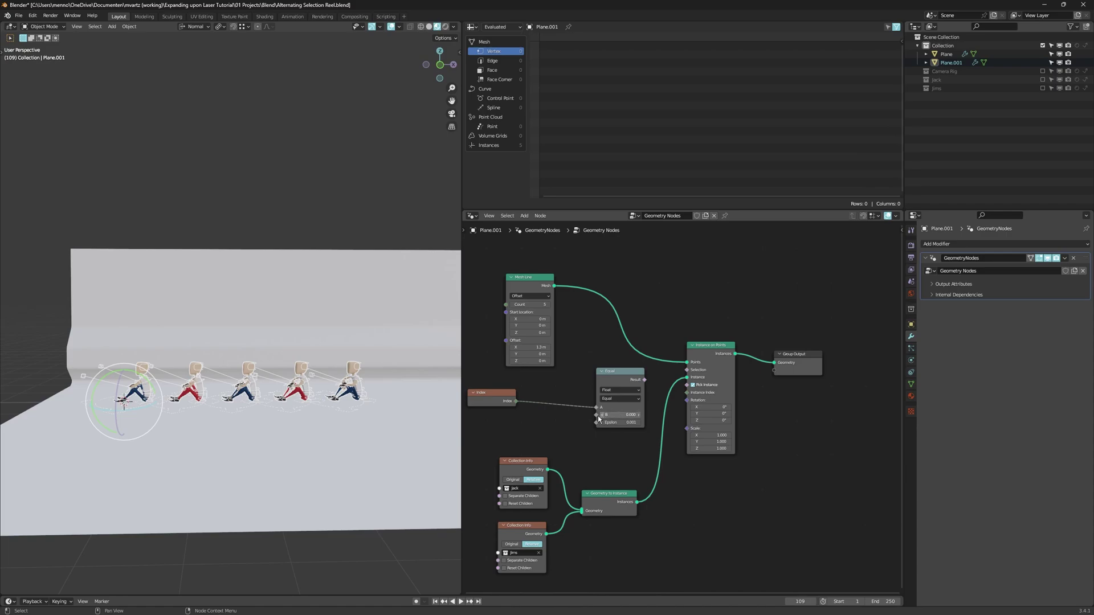
middle_click_drag(597, 416, 607, 417)
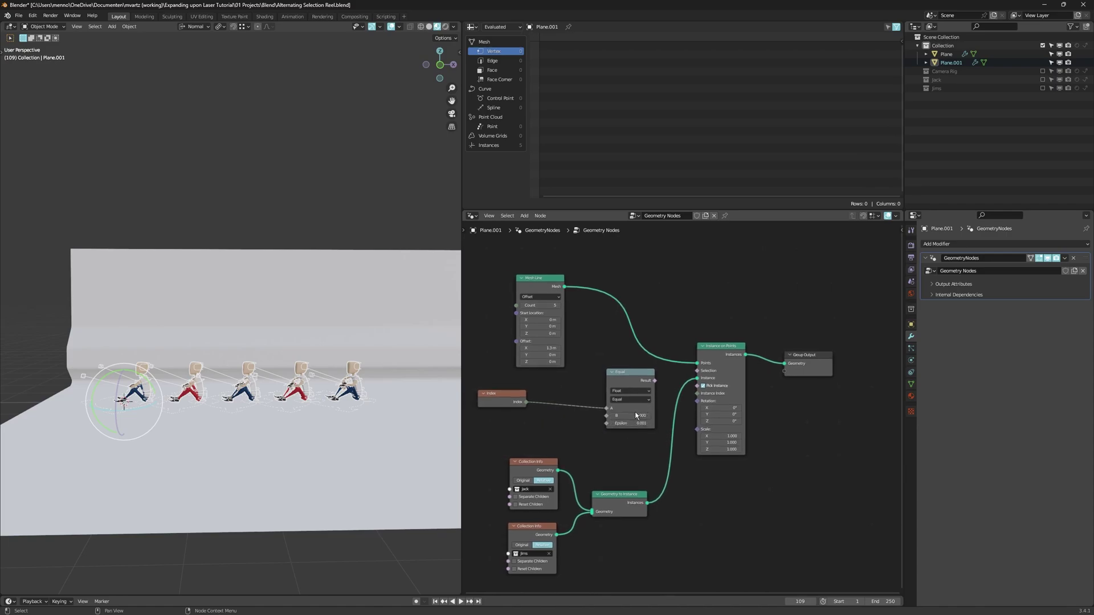
key("alt")
Insert a Math node set to Modulo between Index and the Equal compare.
middle_click_drag(578, 444, 584, 424)
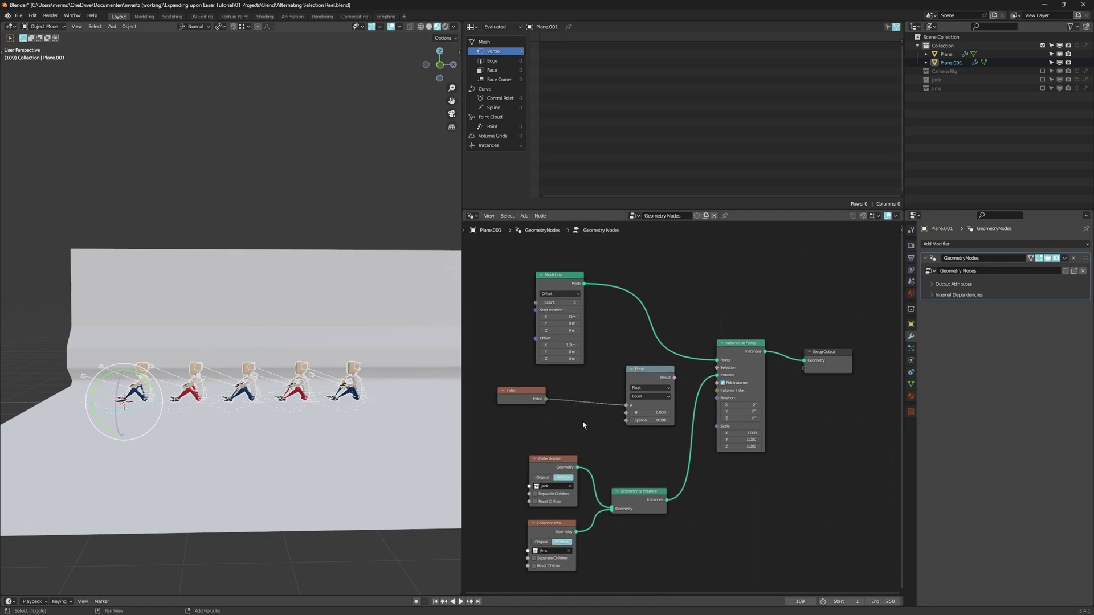
key("shift+a")
left_click(578, 414)
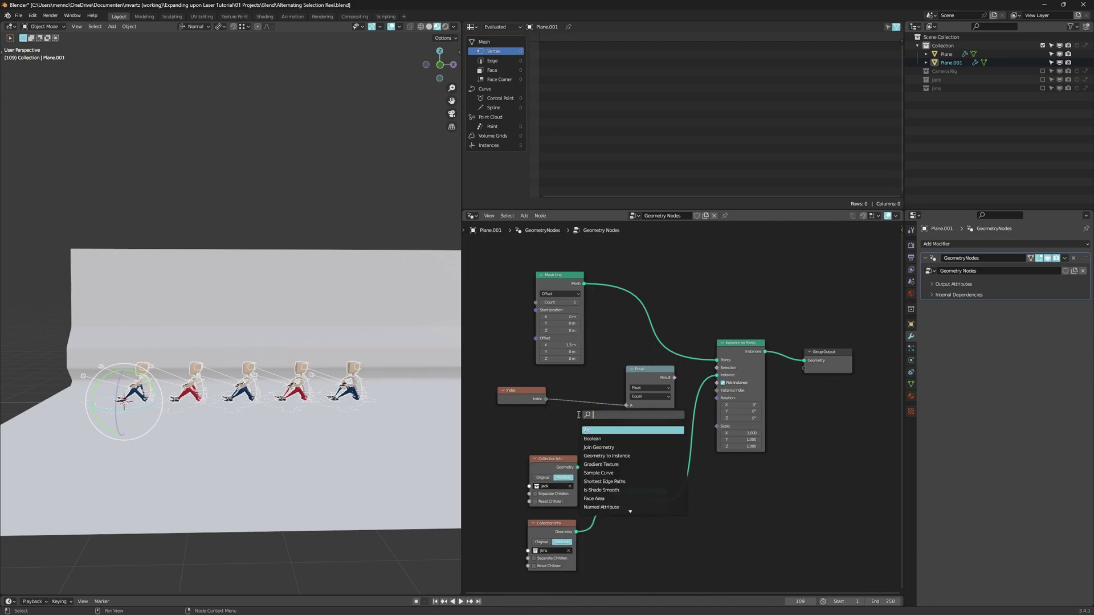
type("add")
key("Return")
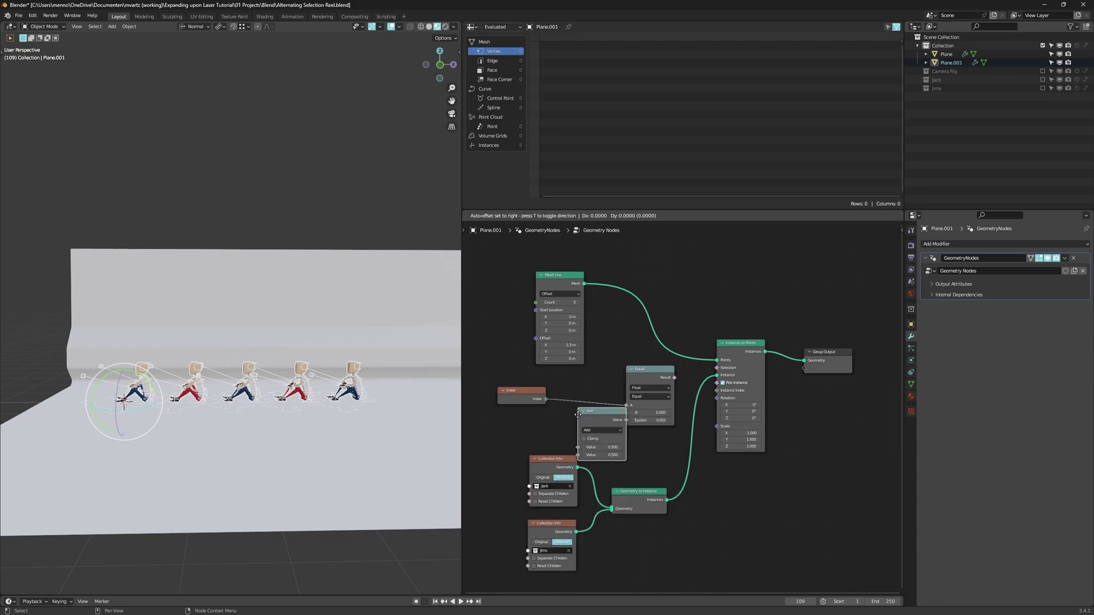
left_click(574, 385)
left_click(587, 401)
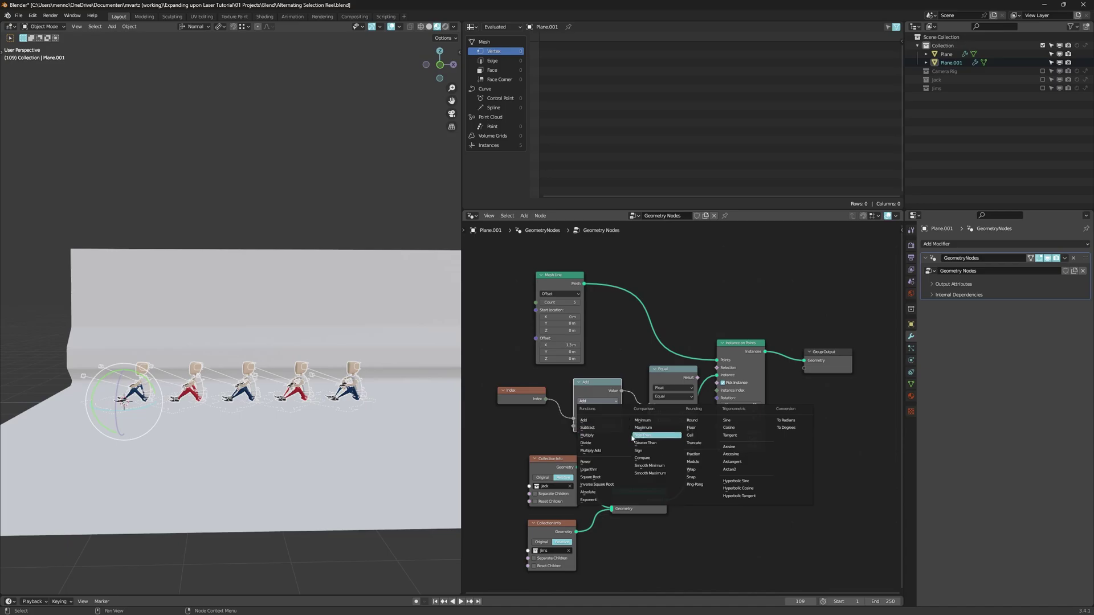
left_click(694, 462)
left_click_drag(593, 391, 564, 387)
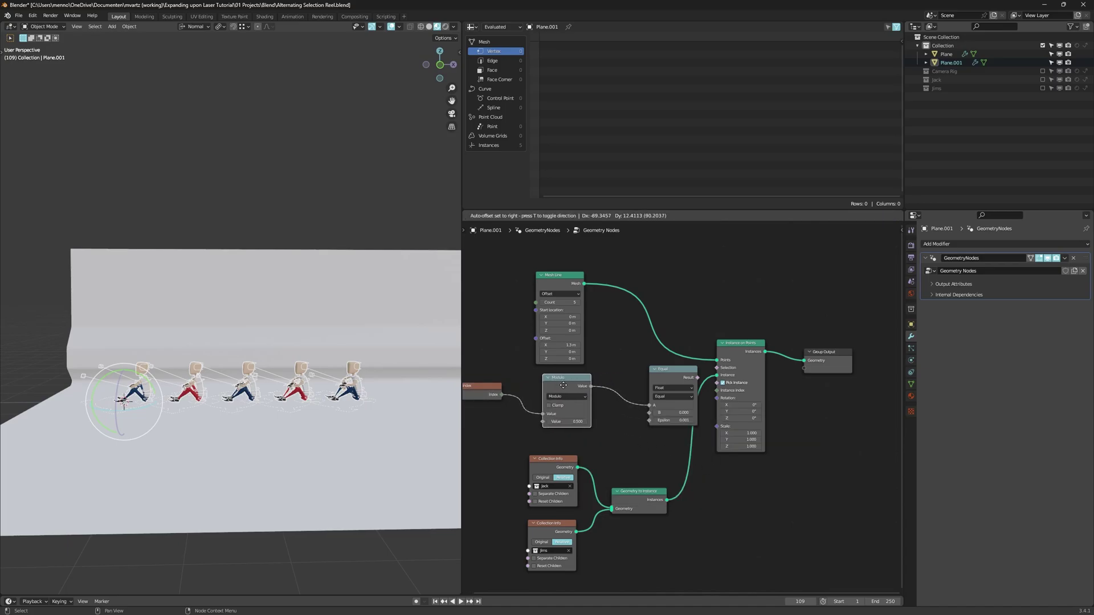
left_click(563, 386)
Set the Modulo divisor to 2 and preview the Mesh Line points with a Viewer.
double_click(608, 417)
type("2")
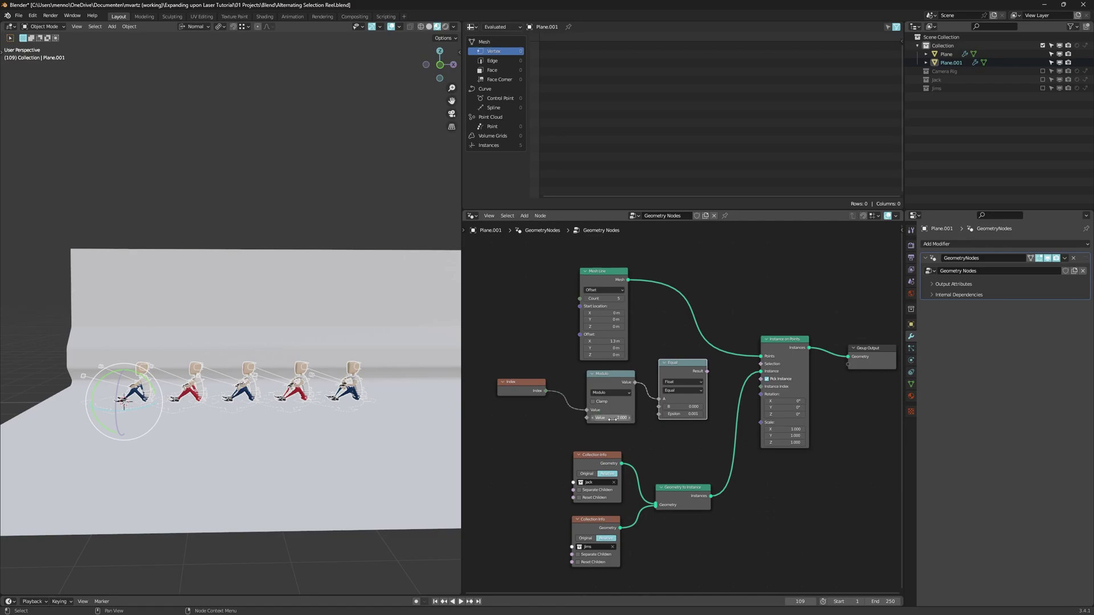
key("Return")
left_click(599, 308, "ctrl+shift")
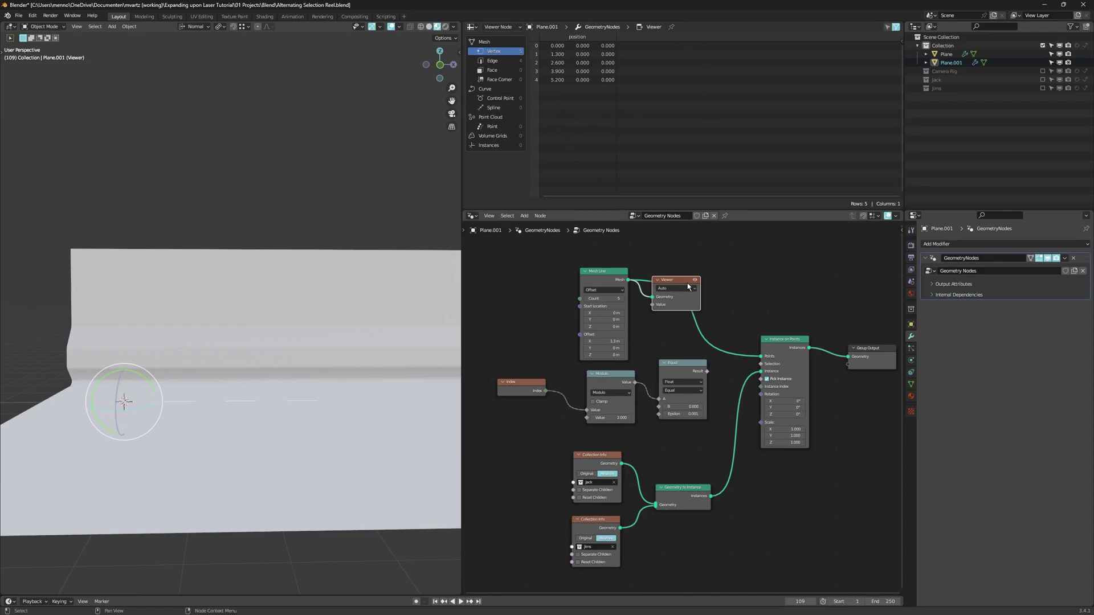
Delete the Viewer and link the Equal result to Instance on Points' Instance Index.
key("x")
right_click(709, 373)
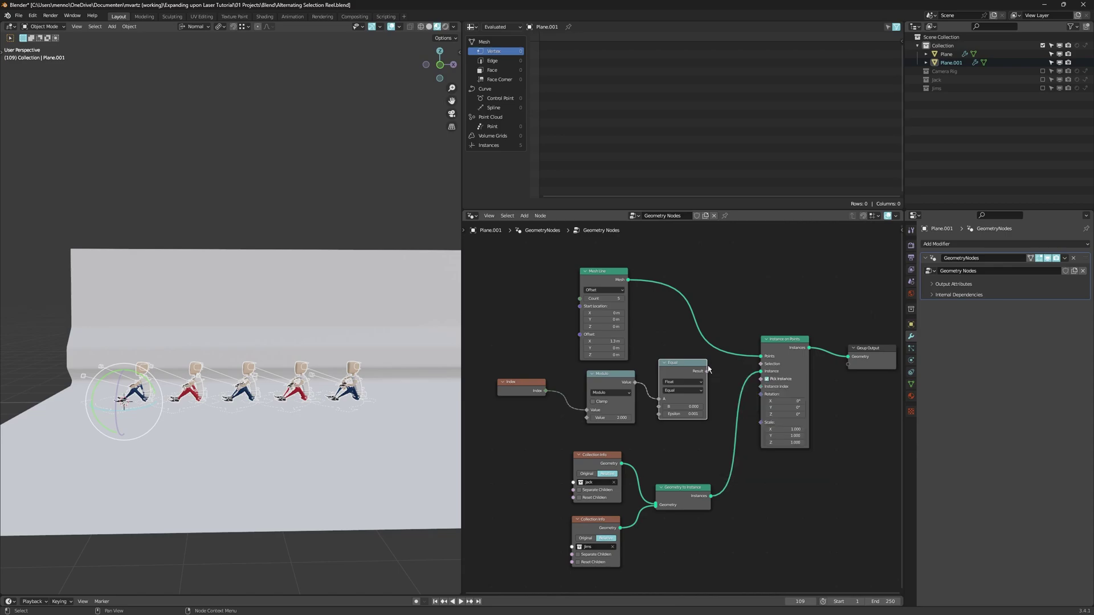
left_click_drag(706, 372, 762, 386)
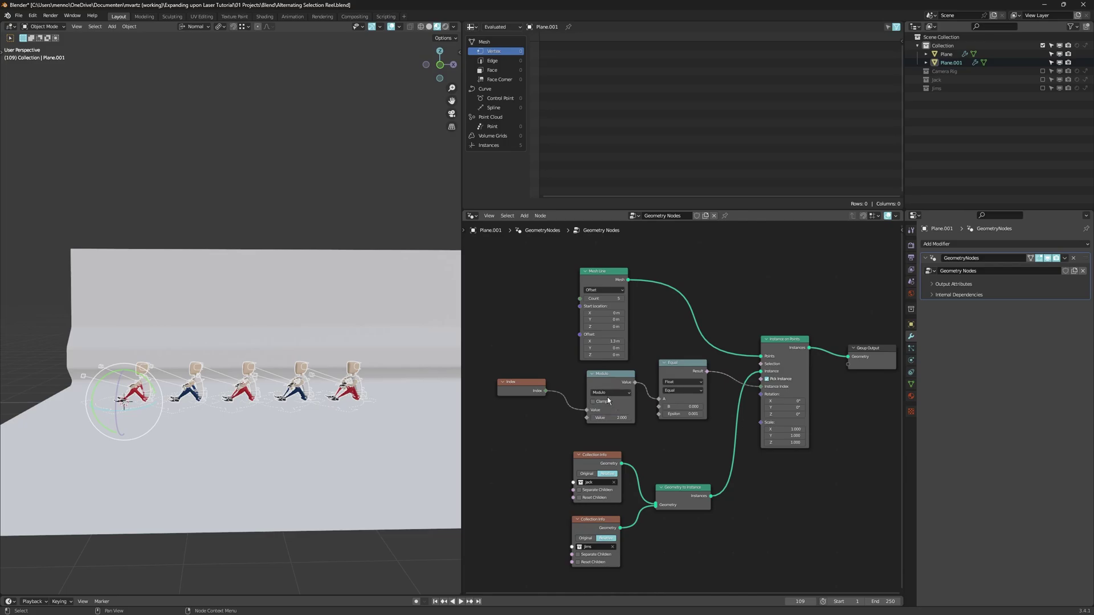
left_click_drag(607, 394, 599, 395)
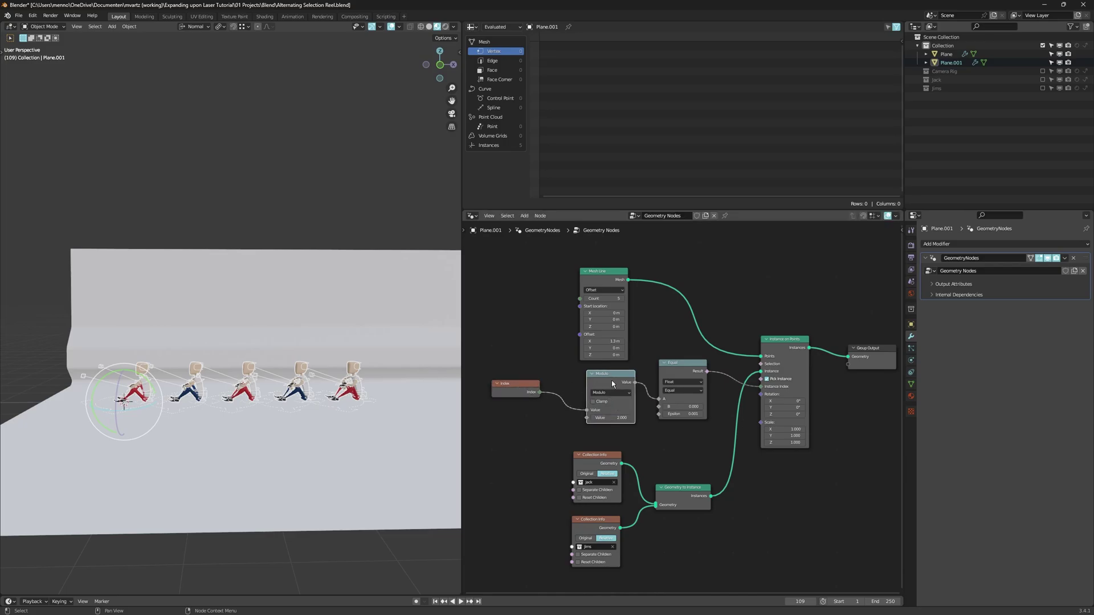
key("shift+a")
type("r")
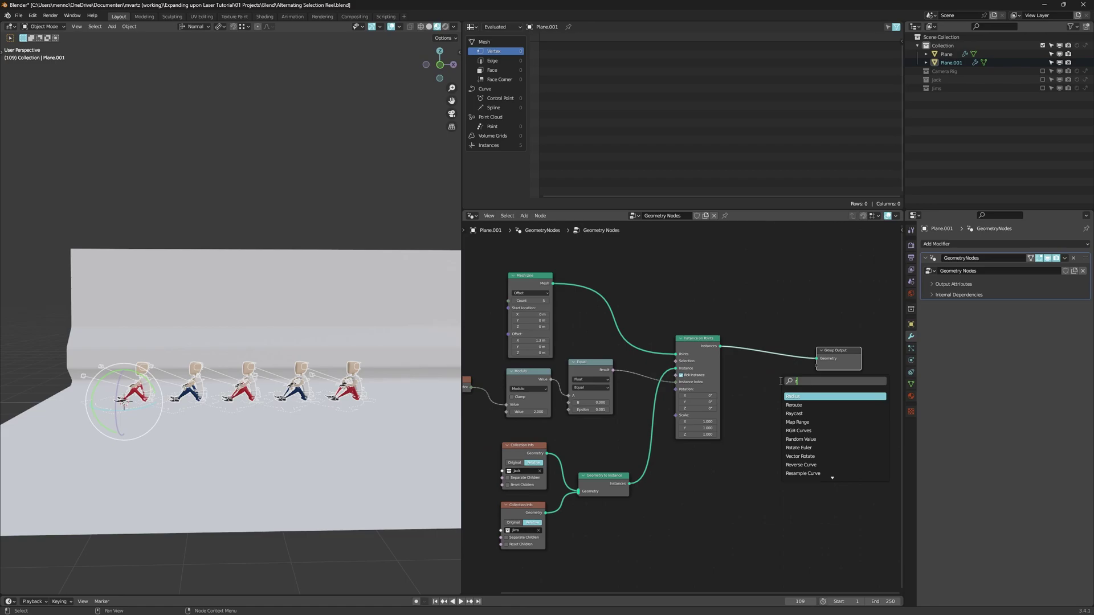
type("otate instar")
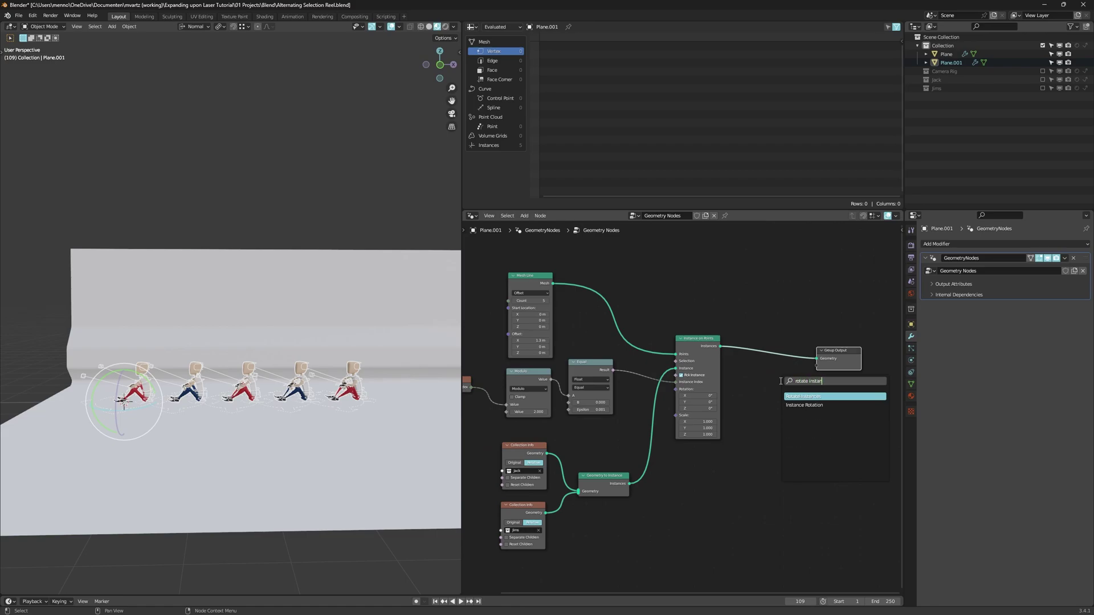
Insert a Rotate Instances node before Group Output, leaving its Z rotation at 0°.
key("Return")
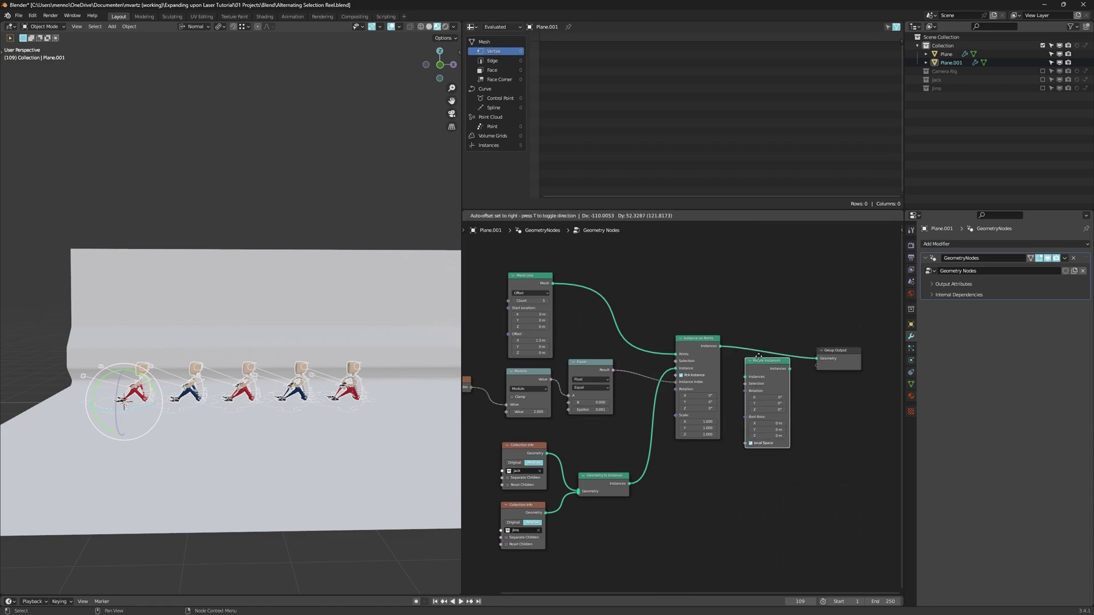
left_click(777, 338)
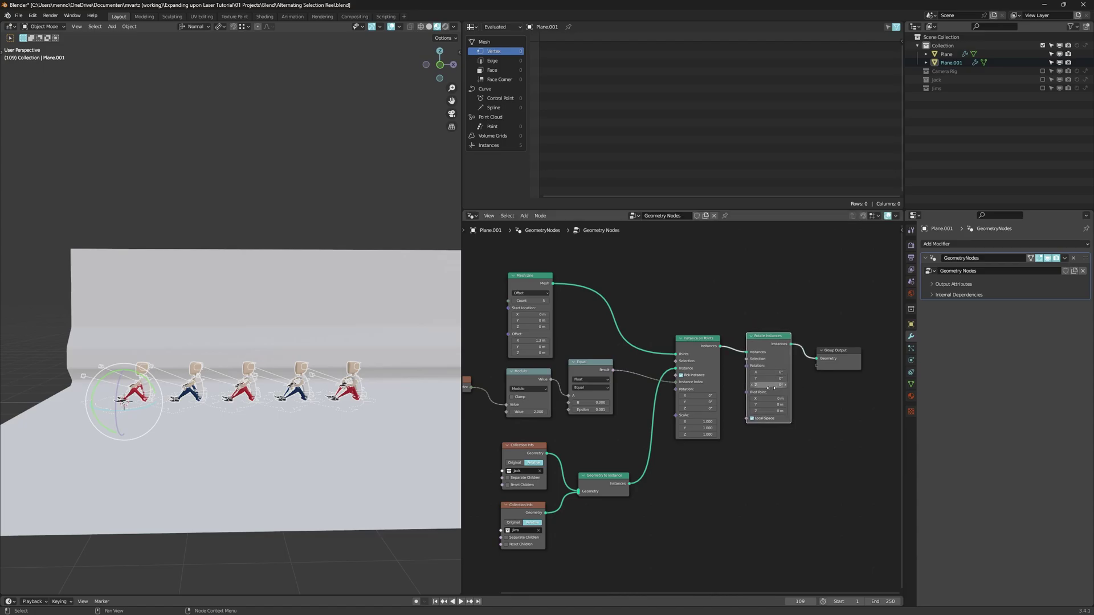
mouse_move(769, 385)
left_mouse_down()
mouse_move(821, 385)
mouse_move(768, 384)
mouse_move(786, 385)
left_mouse_up()
scroll(622, 399, "down", 1)
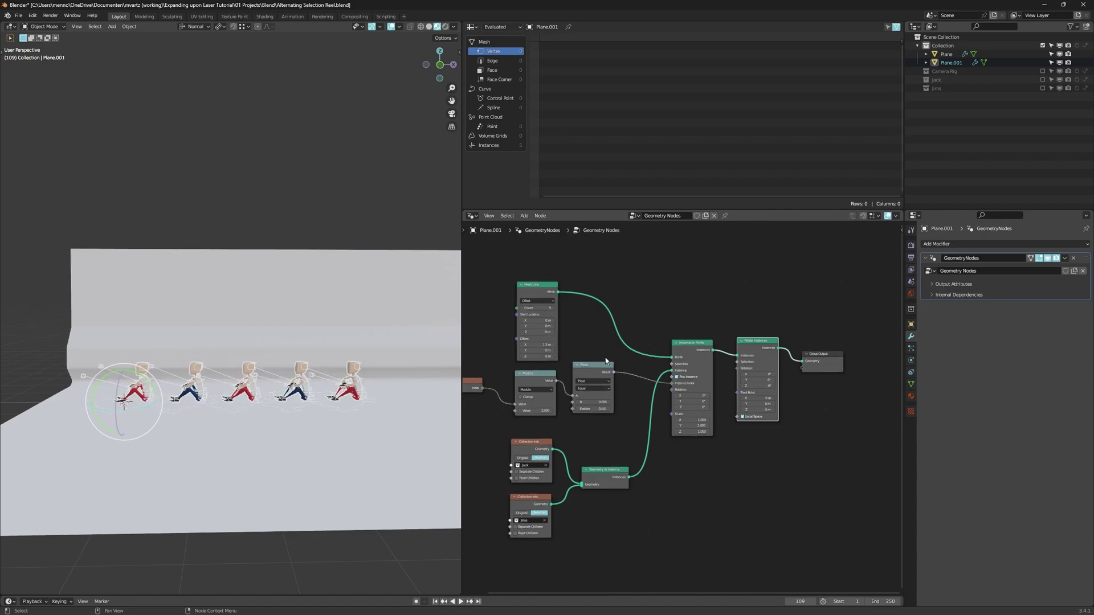
Duplicate the Equal and Index nodes and link the copied Index into the copied Equal.
key("shift+d")
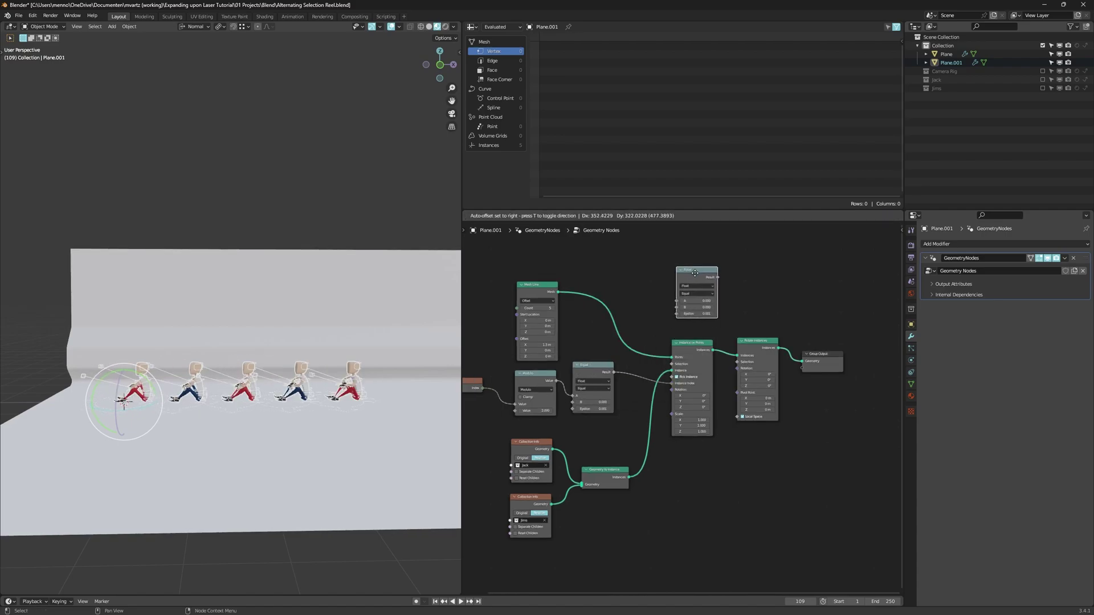
left_click(701, 279)
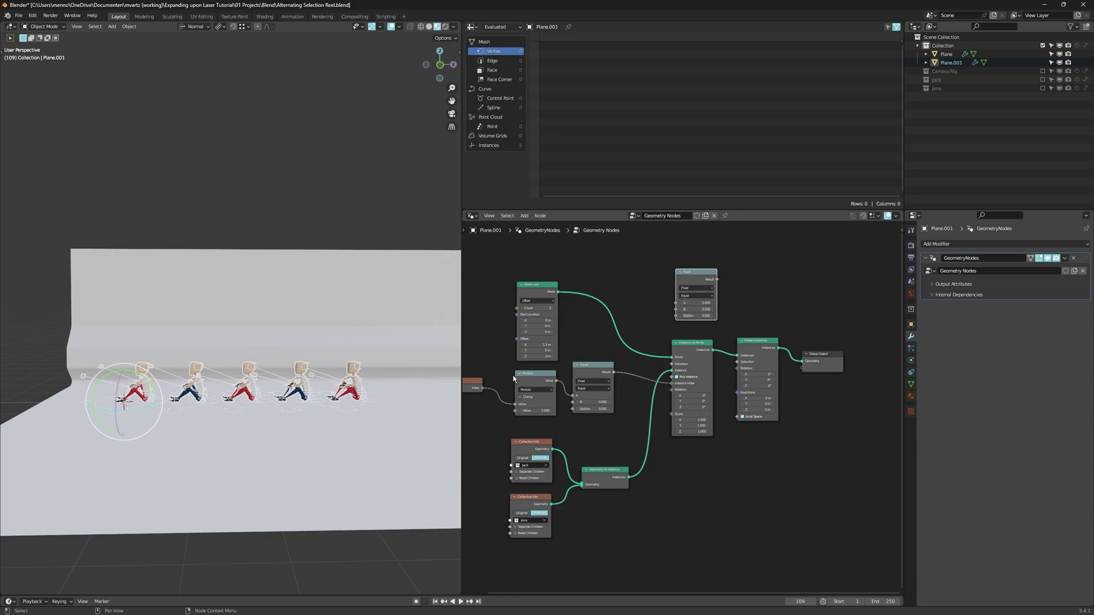
key("shift+d")
left_click(657, 281)
mouse_move(657, 281)
left_mouse_down()
mouse_move(666, 316)
mouse_move(676, 303)
mouse_move(733, 309)
left_mouse_up()
Set the copied Equal's value to 4 and wire its result to Rotate Instances Selection.
left_click(699, 309)
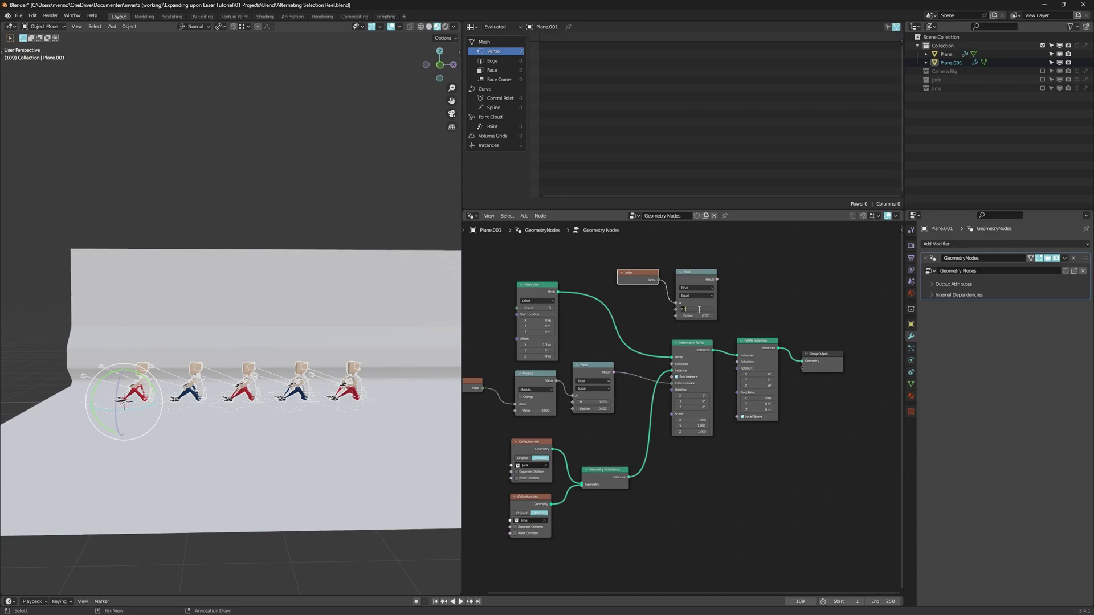
type("5")
key("Return")
left_click_drag(717, 279, 735, 363)
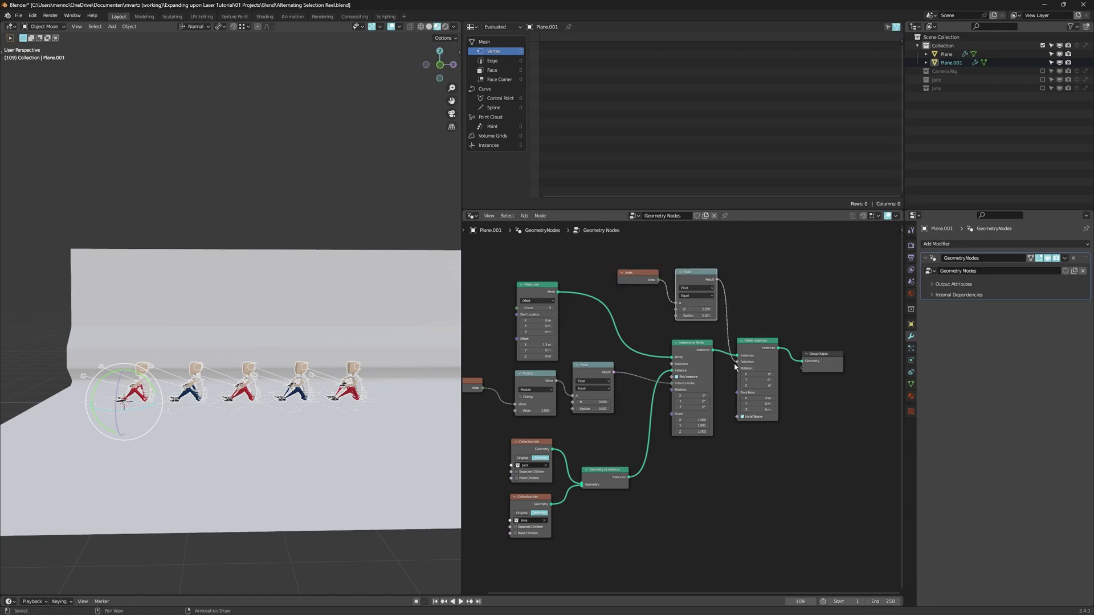
left_click(554, 311, "ctrl+shift")
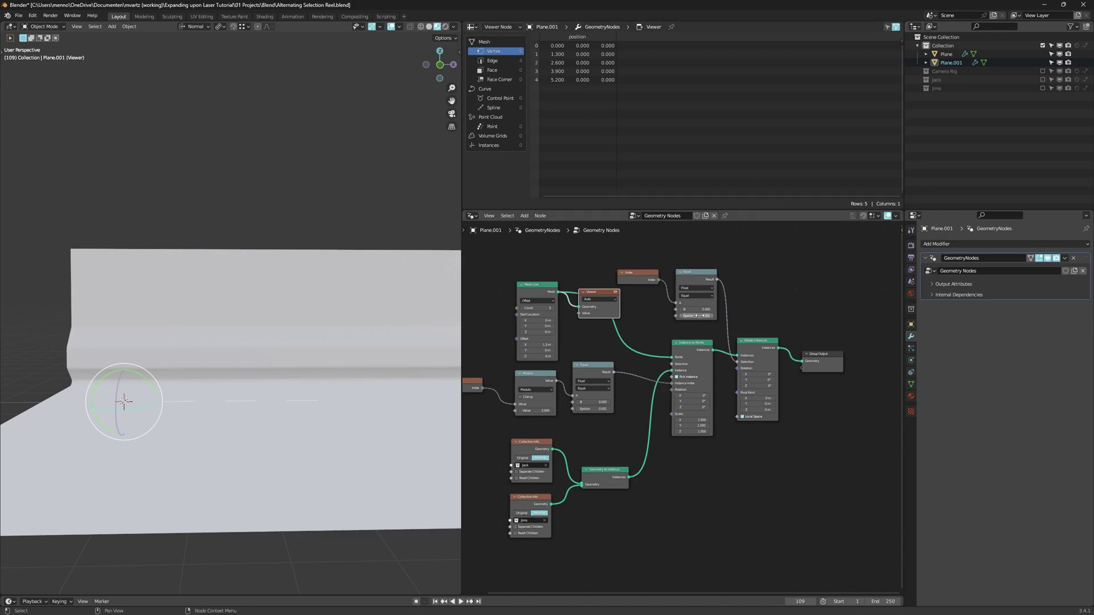
type("4")
key("Return")
Remove the Viewer and the duplicate Index and Equal nodes.
key("x")
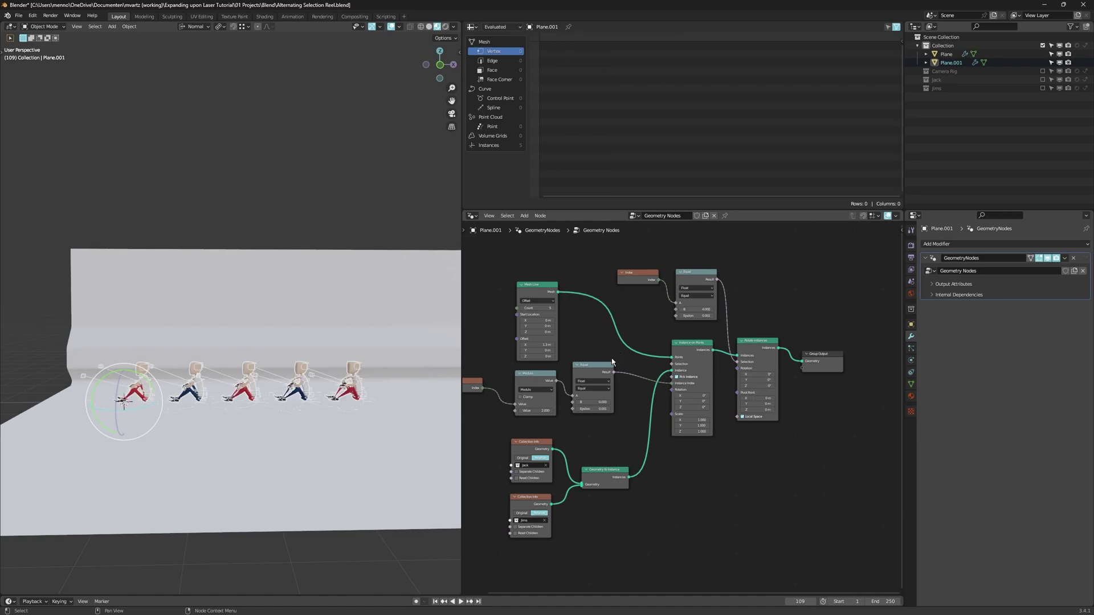
mouse_move(763, 385)
left_mouse_down()
mouse_move(786, 385)
mouse_move(756, 385)
left_mouse_up()
left_click_drag(622, 254, 766, 320)
key("x")
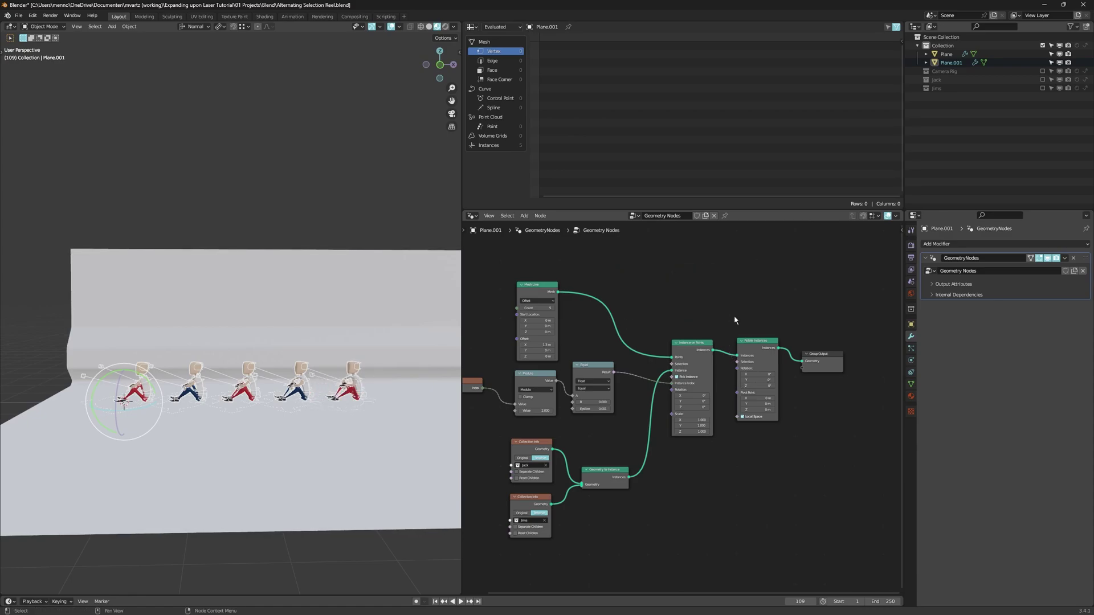
Link the original Equal result to Rotate Instances Selection, tidied with a reroute.
left_click_drag(614, 373, 746, 366)
left_click_drag(649, 370, 644, 306)
key("g")
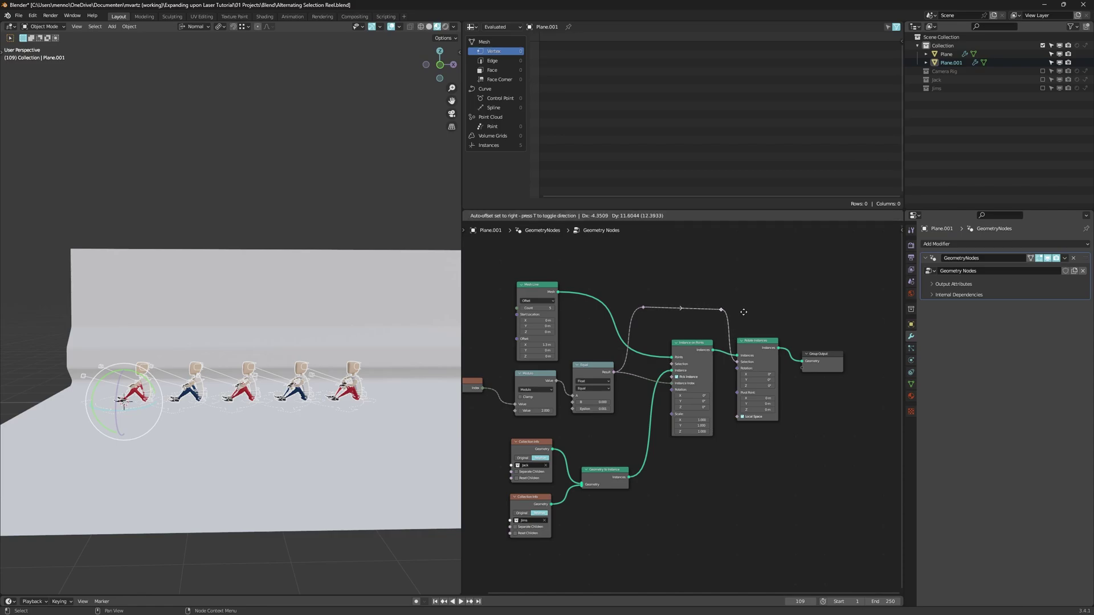
left_click(740, 307)
Set the Rotate Instances Z rotation to 180°.
left_click(758, 386)
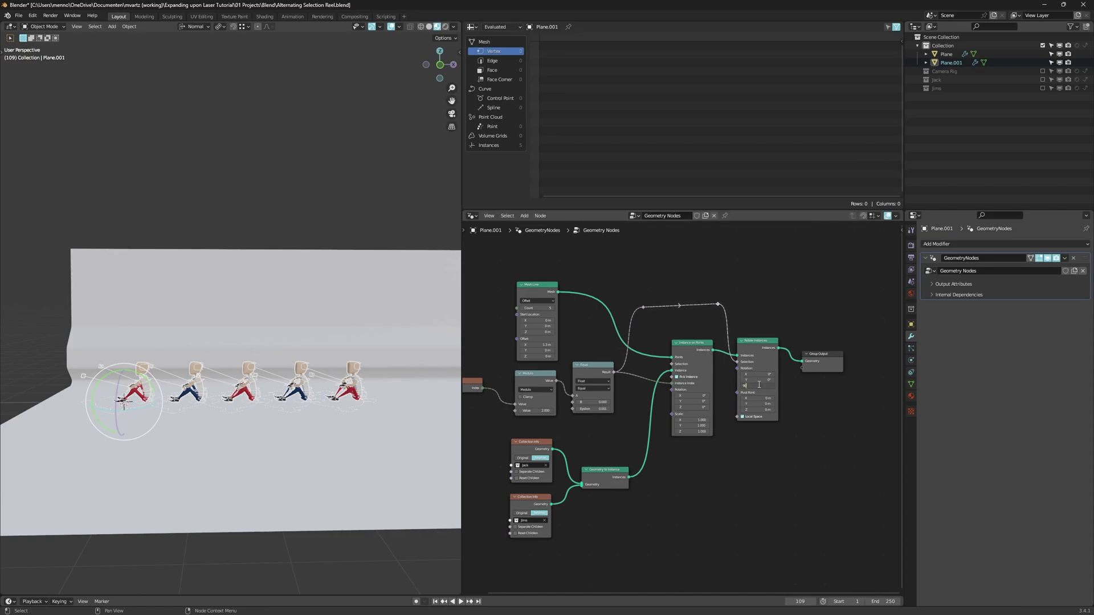
key("ctrl")
type("180")
key("Return")
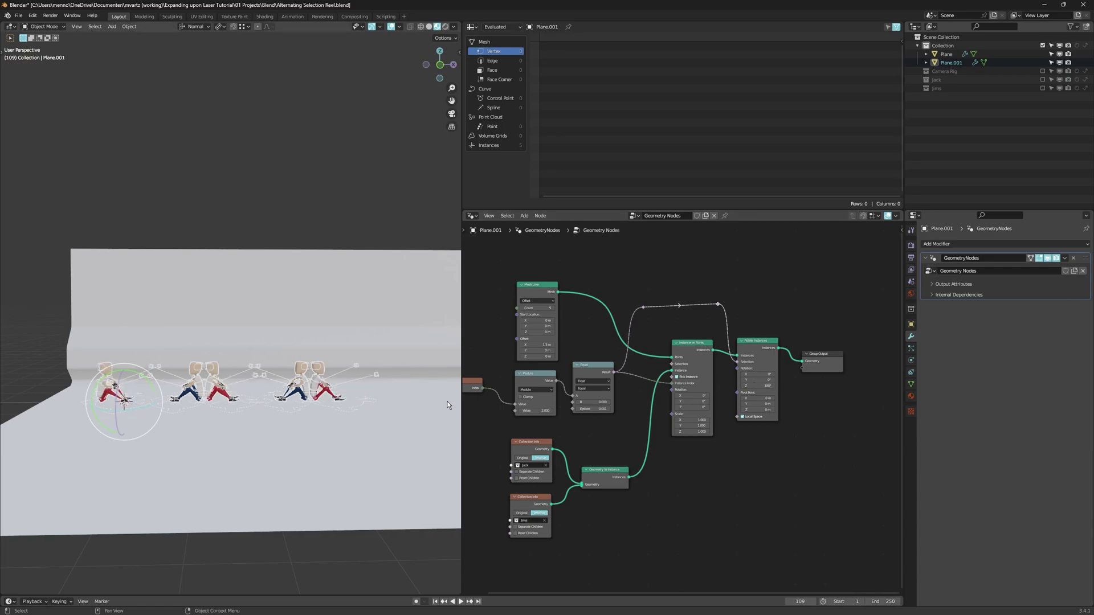
Raise the Mesh Line point count for a longer row of characters.
left_click(553, 308)
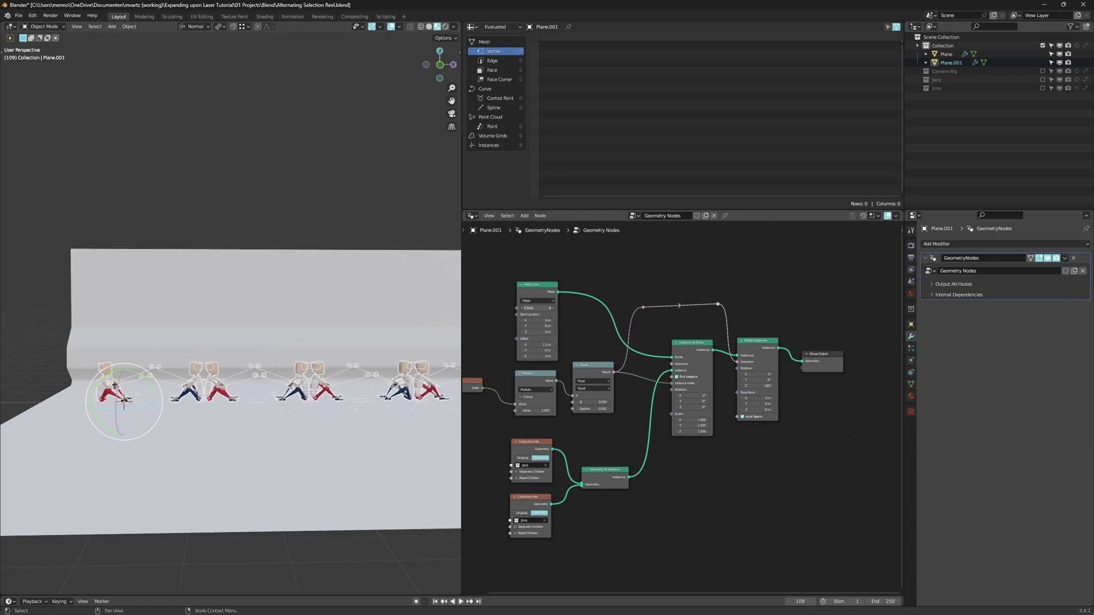
left_click_drag(539, 308, 518, 321)
middle_click_drag(519, 321, 542, 323)
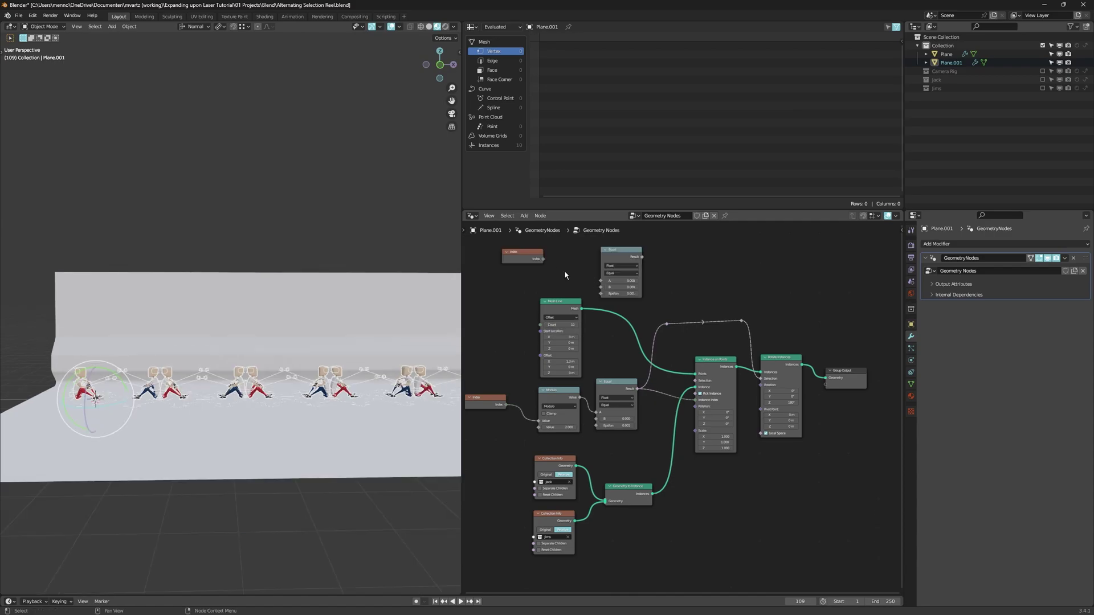
Try the extra Equal node at 4 on Instance Index, then delete the extra nodes.
mouse_move(614, 262)
left_mouse_down()
mouse_move(598, 257)
mouse_move(611, 266)
left_mouse_up()
type("4")
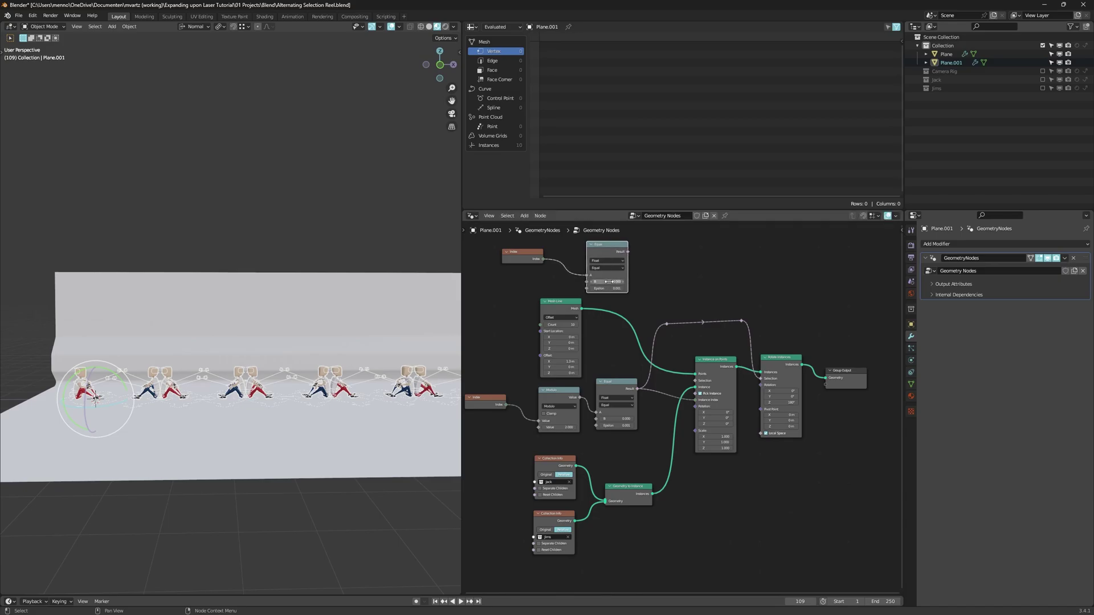
key("Return")
left_click_drag(626, 251, 696, 399)
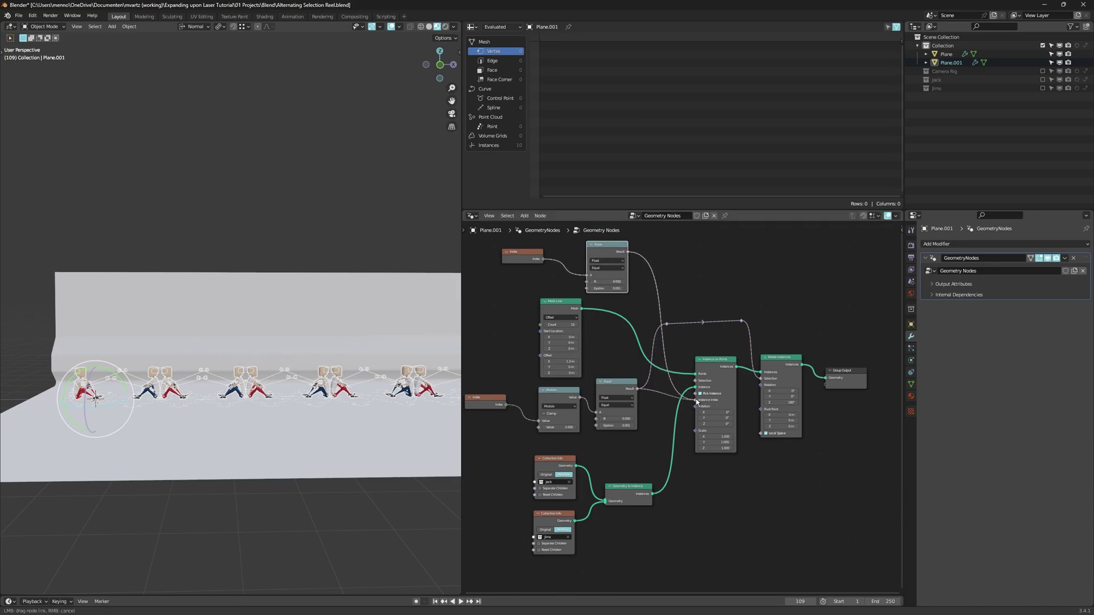
mouse_move(257, 368)
middle_mouse_down()
mouse_move(270, 374)
mouse_move(254, 381)
middle_mouse_up()
key("x")
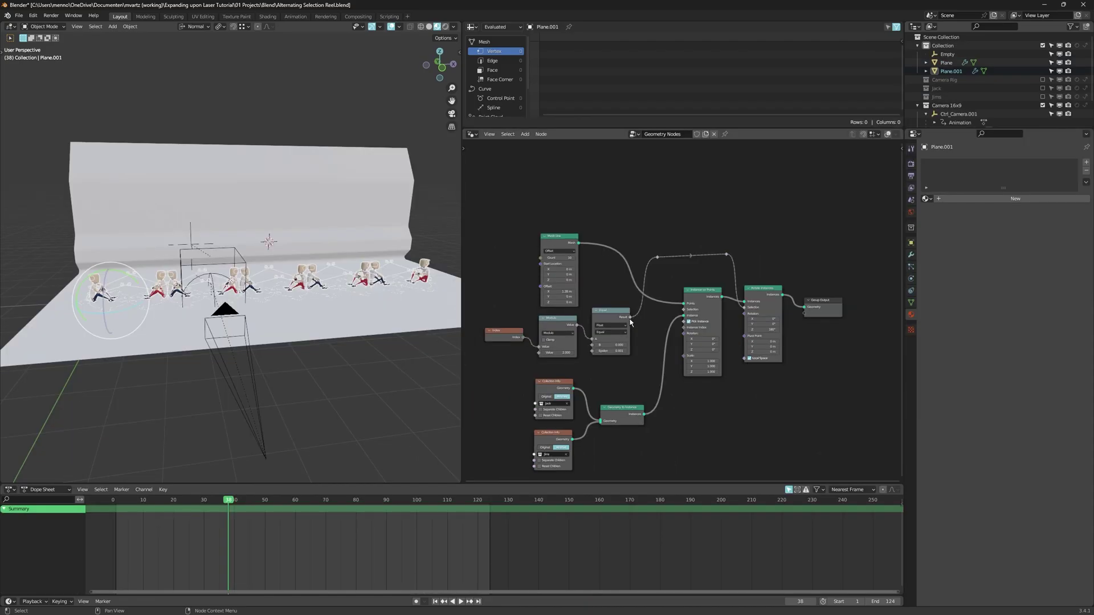
Link the Equal result to Instance Index and cycle the Modulo value through 8 and 1.
left_click_drag(630, 317, 682, 331)
scroll(620, 375, "up", 2)
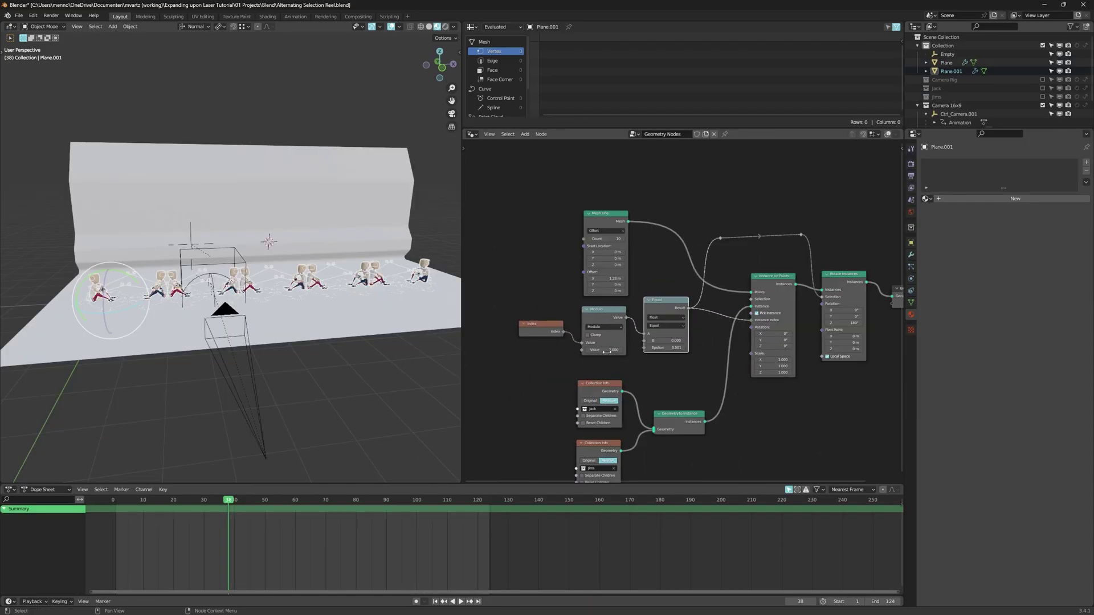
left_click(607, 349)
key("Return")
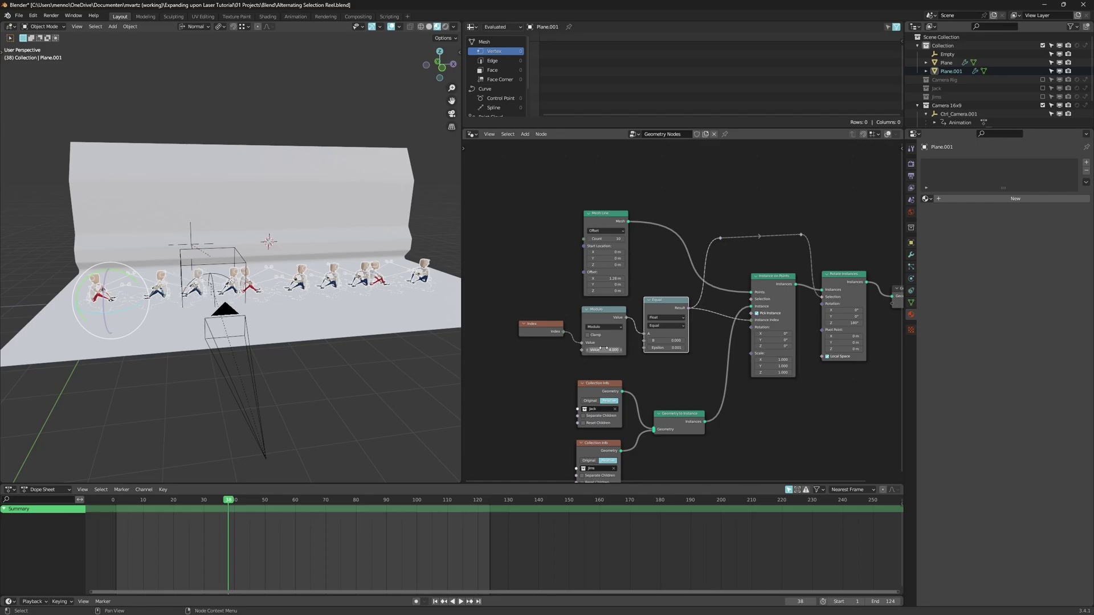
left_click_drag(603, 350, 619, 348)
left_click(603, 349)
type("1")
key("Return")
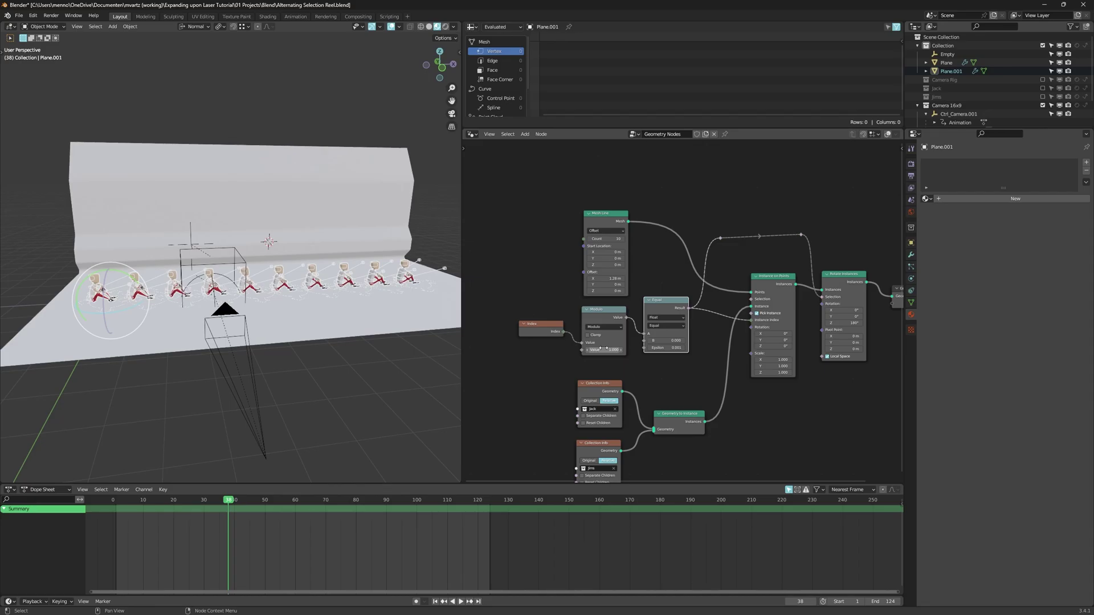
type("2")
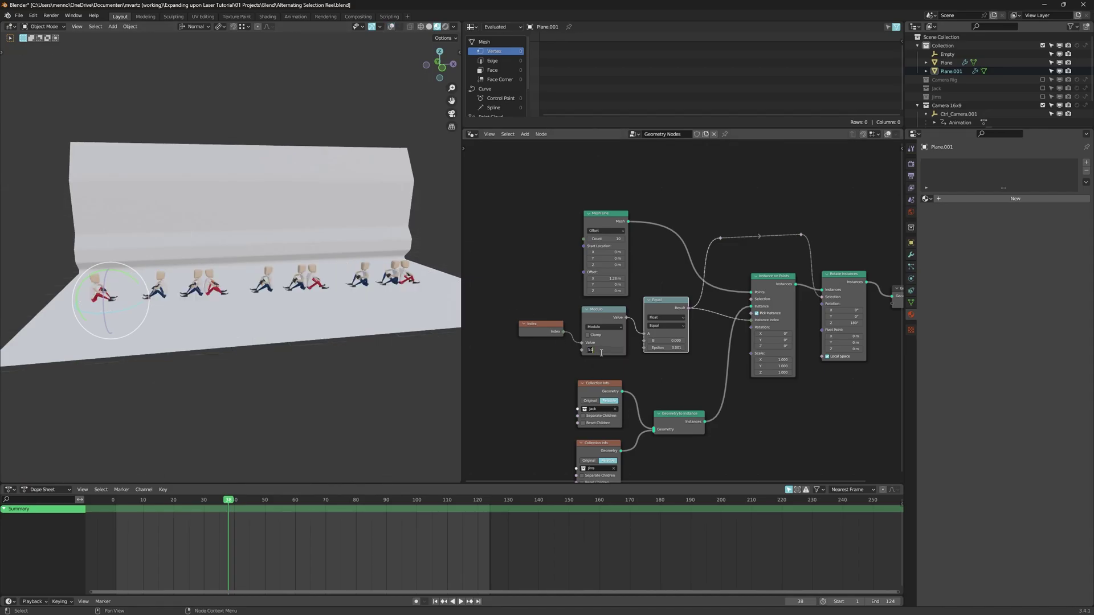